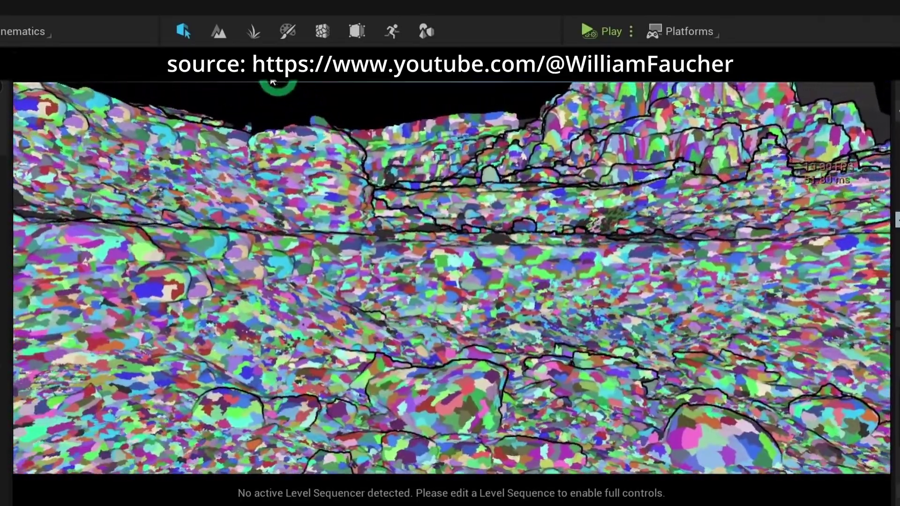
{"action": "left_click", "coordinate": [233, 80]}
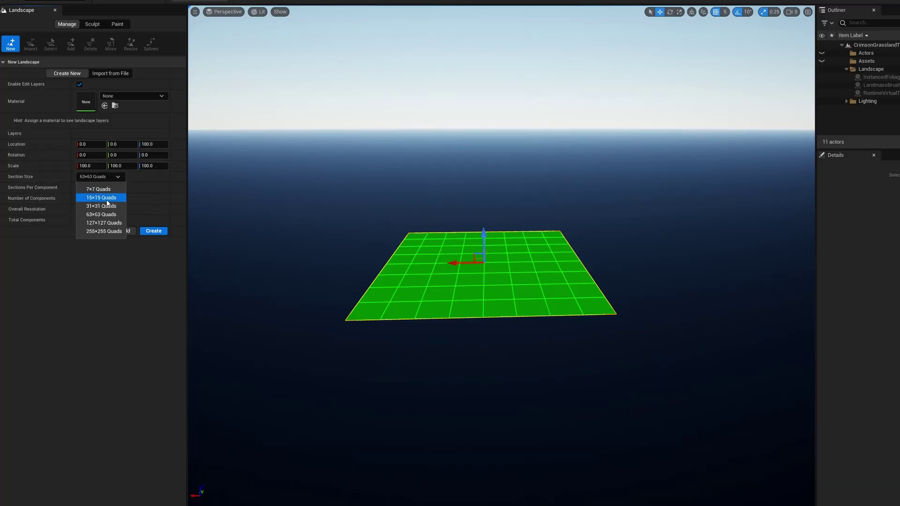
- Create a new landscape with a section size of 127×127 quads
{"action": "left_click", "coordinate": [104, 222]}
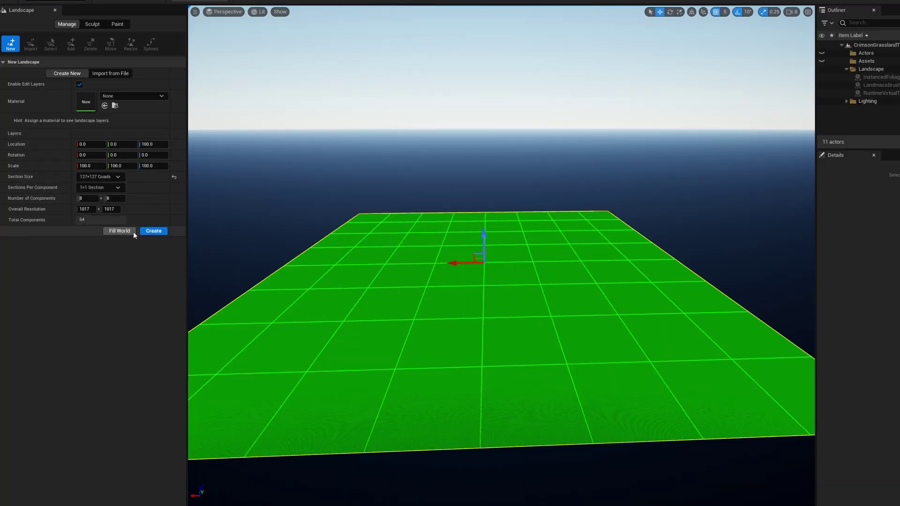
{"action": "left_click", "coordinate": [153, 231]}
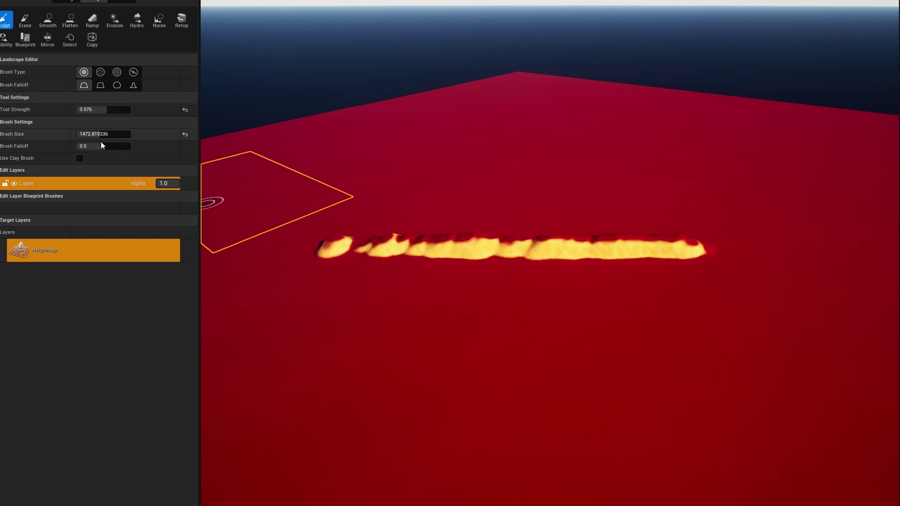
- Enlarge the Sculpt brush to about 4152 and raise large hills on both sides of the existing ridge
{"action": "left_click_drag", "start_coordinate": [101, 134], "coordinate": [124, 134]}
{"action": "mouse_move", "coordinate": [583, 175]}
{"action": "left_mouse_down"}
{"action": "mouse_move", "coordinate": [555, 163]}
{"action": "mouse_move", "coordinate": [482, 201]}
{"action": "mouse_move", "coordinate": [352, 221]}
{"action": "mouse_move", "coordinate": [458, 312]}
{"action": "mouse_move", "coordinate": [674, 268]}
{"action": "mouse_move", "coordinate": [599, 185]}
{"action": "mouse_move", "coordinate": [680, 375]}
{"action": "left_mouse_up"}
{"action": "scroll", "coordinate": [600, 283], "scroll_direction": "up", "scroll_amount": 8}
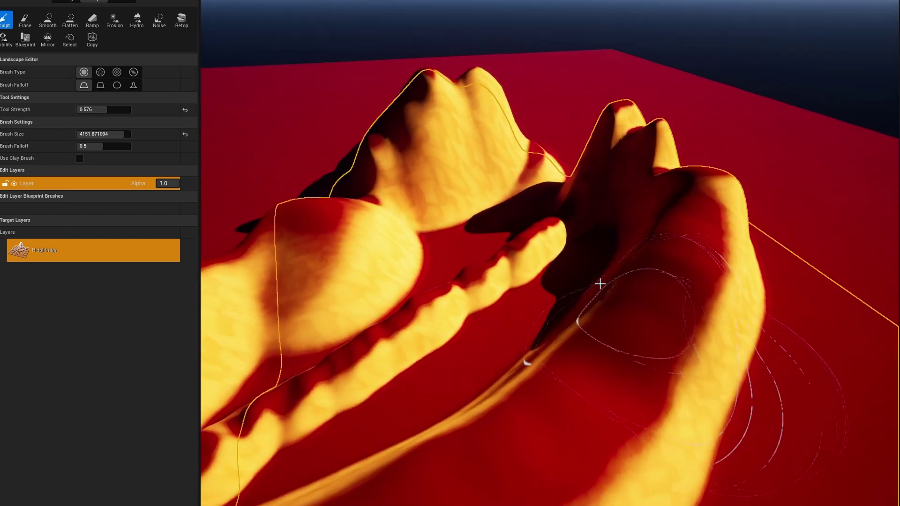
- Smooth the sculpted ridge and the ground between the hills with the Smooth tool
{"action": "left_click", "coordinate": [48, 19]}
{"action": "mouse_move", "coordinate": [508, 261]}
{"action": "left_mouse_down"}
{"action": "mouse_move", "coordinate": [375, 333]}
{"action": "mouse_move", "coordinate": [278, 341]}
{"action": "mouse_move", "coordinate": [524, 217]}
{"action": "mouse_move", "coordinate": [482, 329]}
{"action": "mouse_move", "coordinate": [273, 436]}
{"action": "left_mouse_up"}
{"action": "mouse_move", "coordinate": [273, 436]}
{"action": "right_mouse_down"}
{"action": "mouse_move", "coordinate": [329, 408]}
{"action": "mouse_move", "coordinate": [338, 385]}
{"action": "mouse_move", "coordinate": [357, 422]}
{"action": "right_mouse_up"}
- Switch to landscape painting and extend the Layer C path into the gap between the two mountains
{"action": "left_click", "coordinate": [94, 1]}
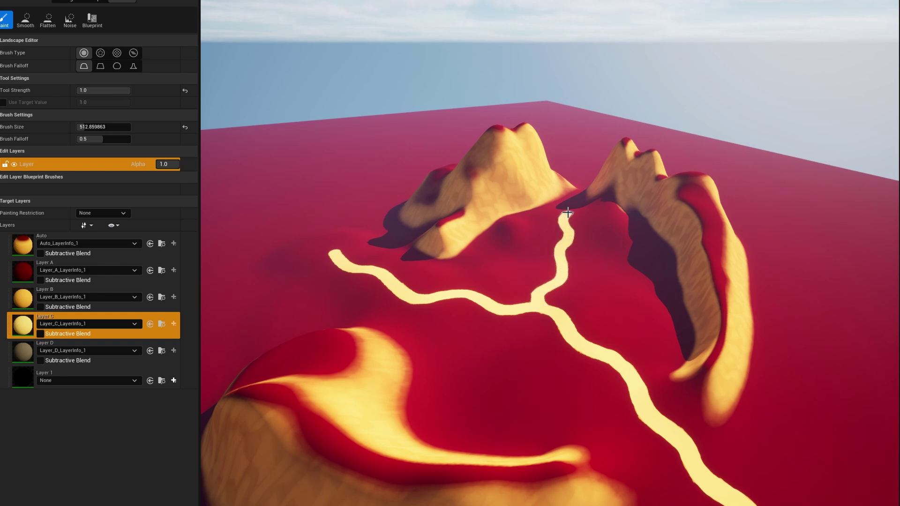
{"action": "left_click_drag", "start_coordinate": [568, 213], "coordinate": [591, 173]}
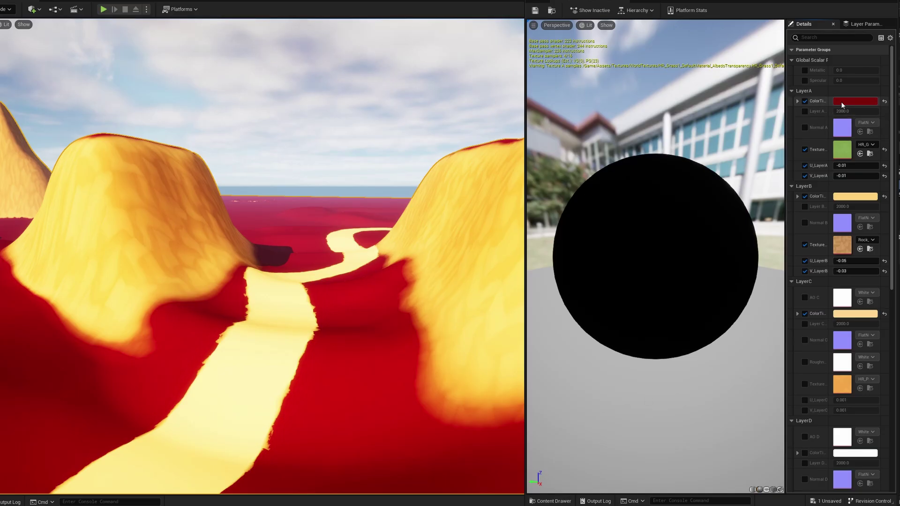
- Change the LayerA color tint of the landscape material to a muted blue
{"action": "left_click", "coordinate": [841, 101]}
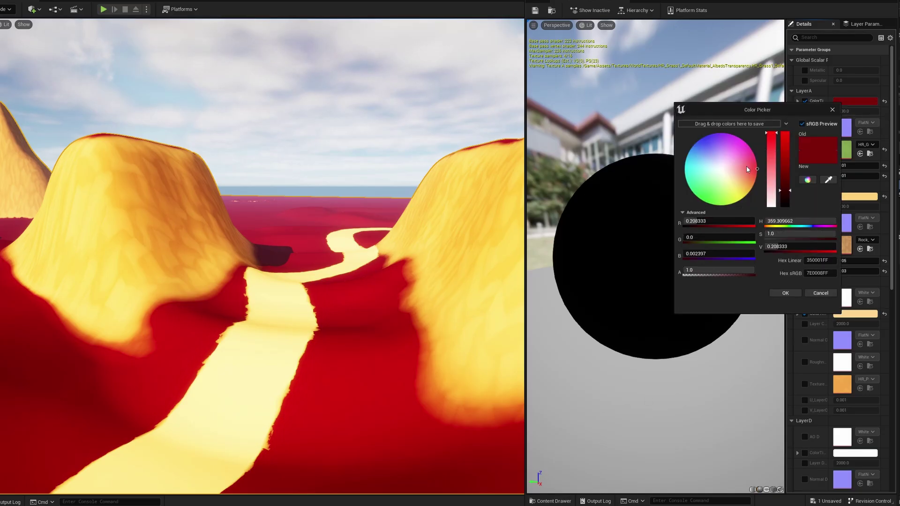
{"action": "left_click_drag", "start_coordinate": [747, 166], "coordinate": [704, 147]}
{"action": "left_click", "coordinate": [785, 294]}
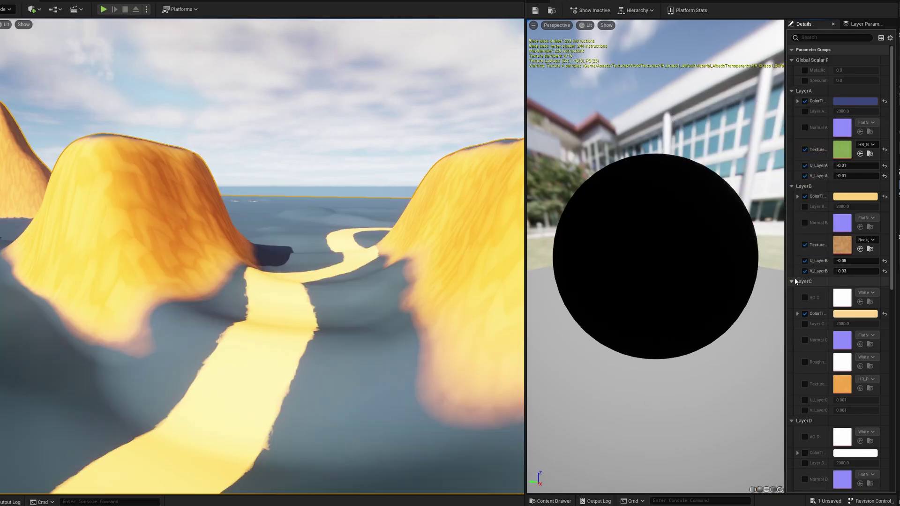
- Change the LayerB color tint to a near-white shade and the LayerC color tint to pale green
{"action": "left_click", "coordinate": [842, 197]}
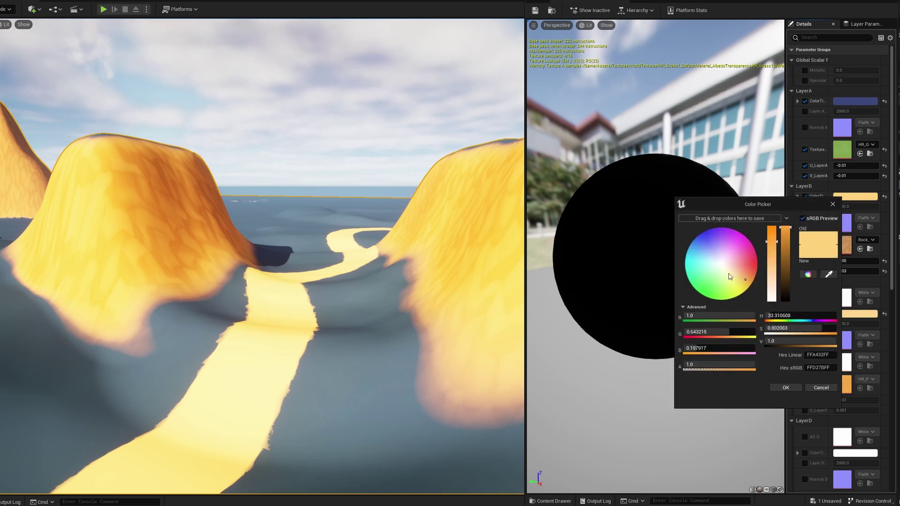
{"action": "left_click", "coordinate": [786, 388]}
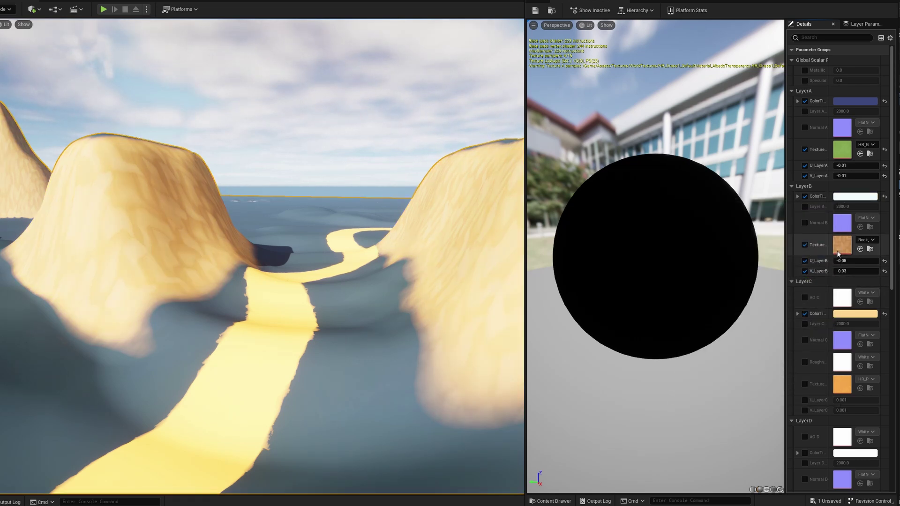
{"action": "left_click", "coordinate": [847, 315]}
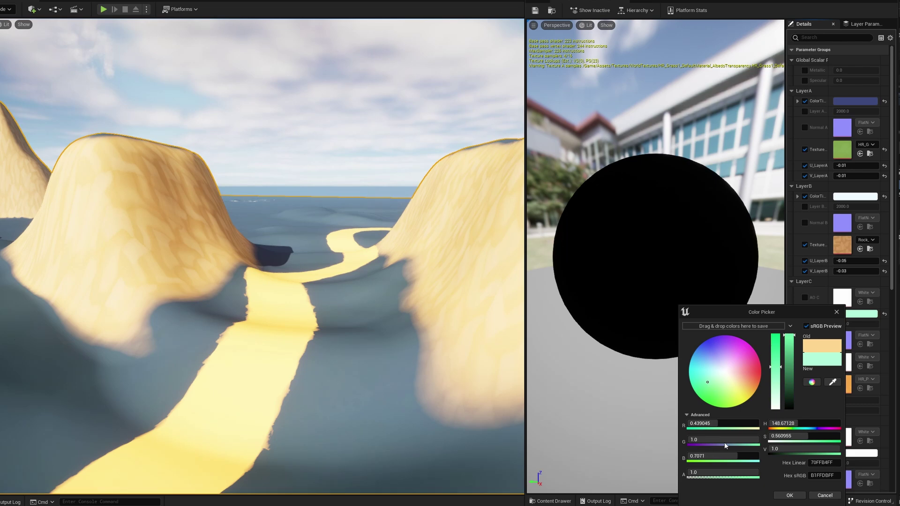
{"action": "left_click", "coordinate": [788, 496]}
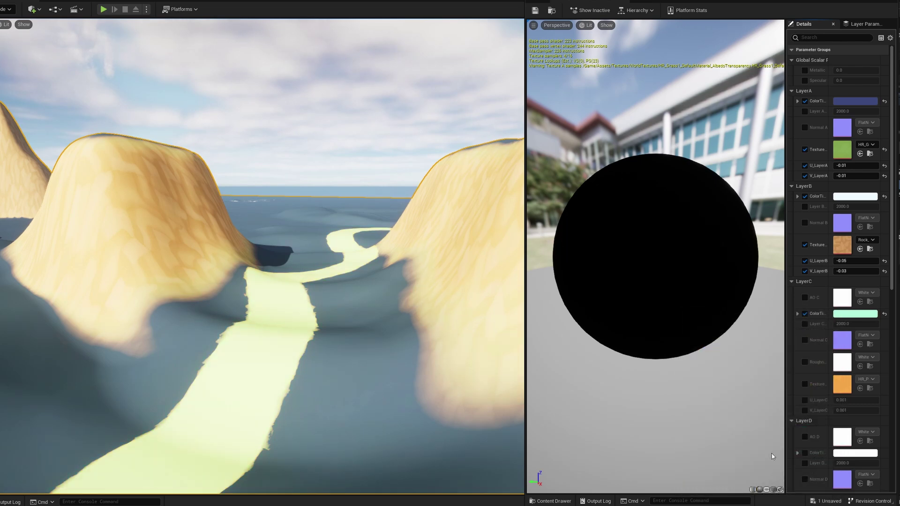
- Pick a different color tint for LayerB and apply it
{"action": "left_click", "coordinate": [856, 199]}
{"action": "left_click", "coordinate": [708, 284]}
{"action": "left_click", "coordinate": [785, 389]}
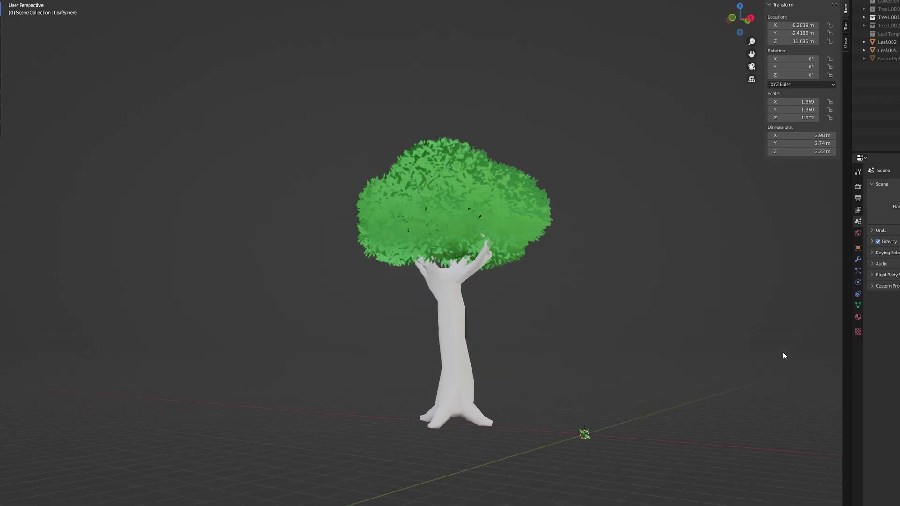
{"action": "middle_click_drag", "start_coordinate": [783, 358], "coordinate": [514, 353]}
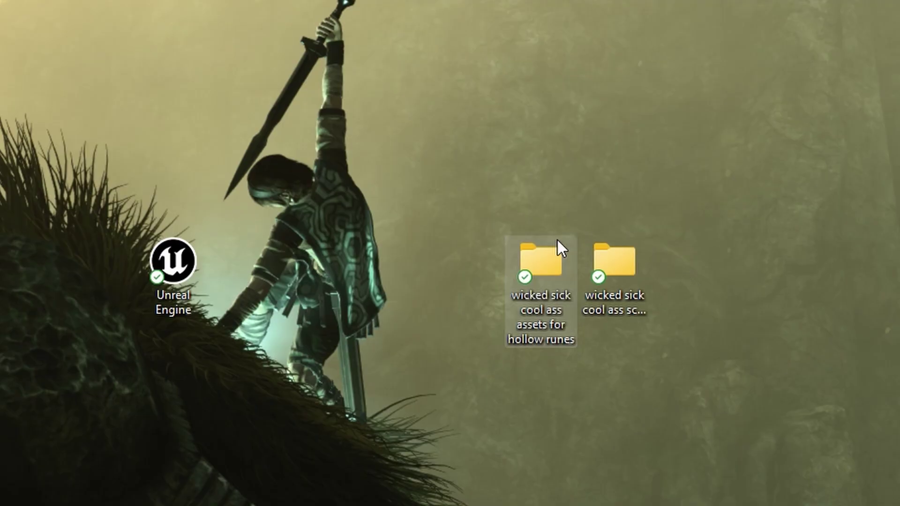
- On the desktop, drop the Hollow Runes assets folder onto the Unreal Engine shortcut to open it with UnrealEditor
{"action": "left_click_drag", "start_coordinate": [540, 269], "coordinate": [425, 220]}
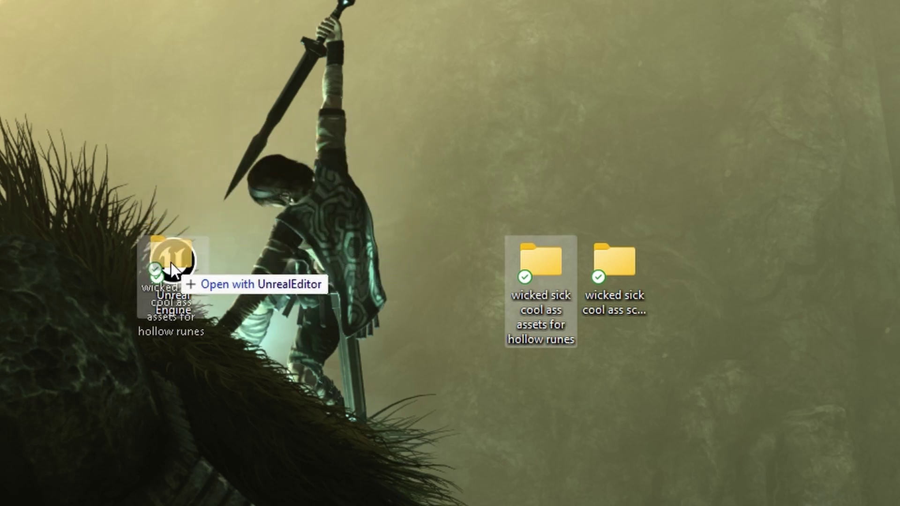
{"action": "left_click_drag", "start_coordinate": [171, 269], "coordinate": [172, 270]}
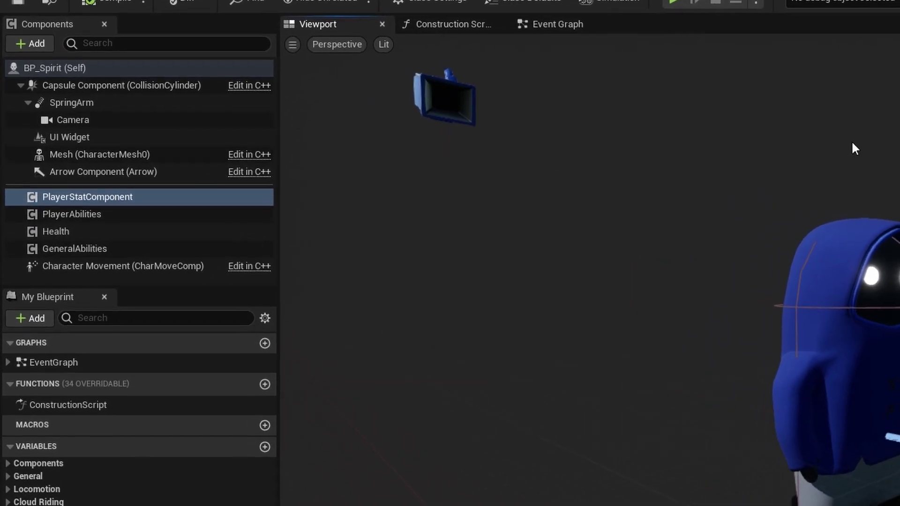
- Review the player's stat, ability and health components in the BP_Spirit blueprint and select the Health component
{"action": "left_click_drag", "start_coordinate": [146, 212], "coordinate": [173, 251]}
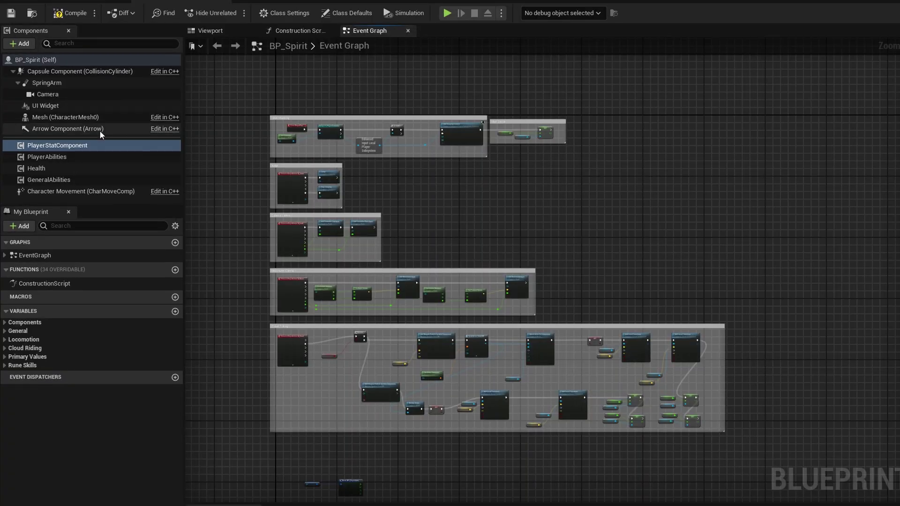
{"action": "left_click", "coordinate": [53, 166]}
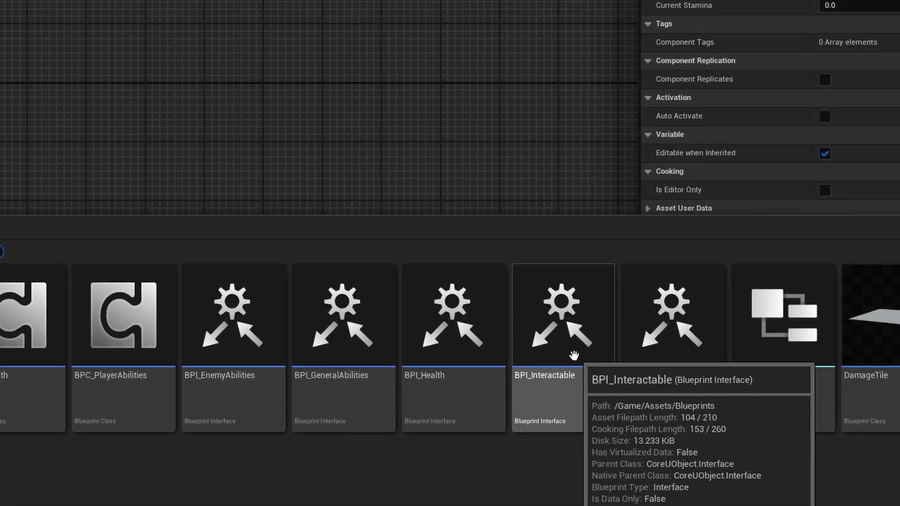
- Select the BPI_Interactable interface among the blueprint assets and examine its function's PlayerInteract input of type Character
{"action": "left_click", "coordinate": [605, 410]}
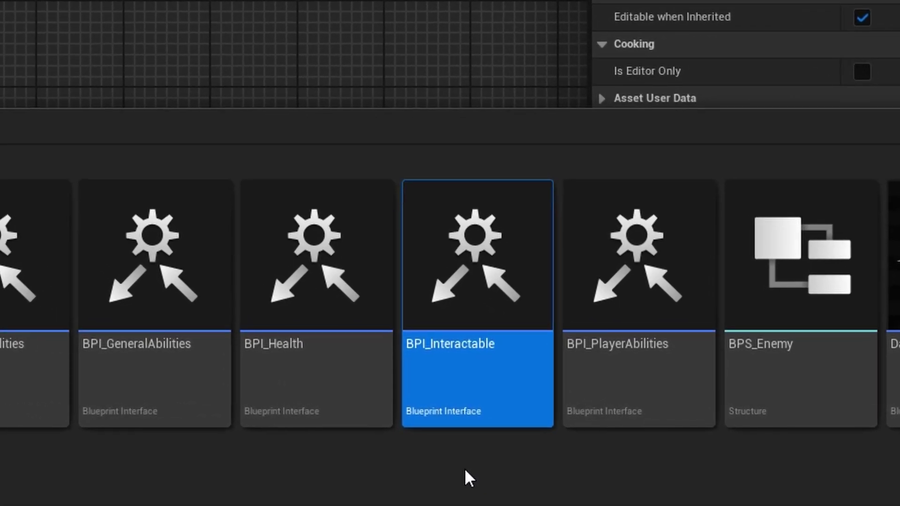
{"action": "mouse_move", "coordinate": [525, 388]}
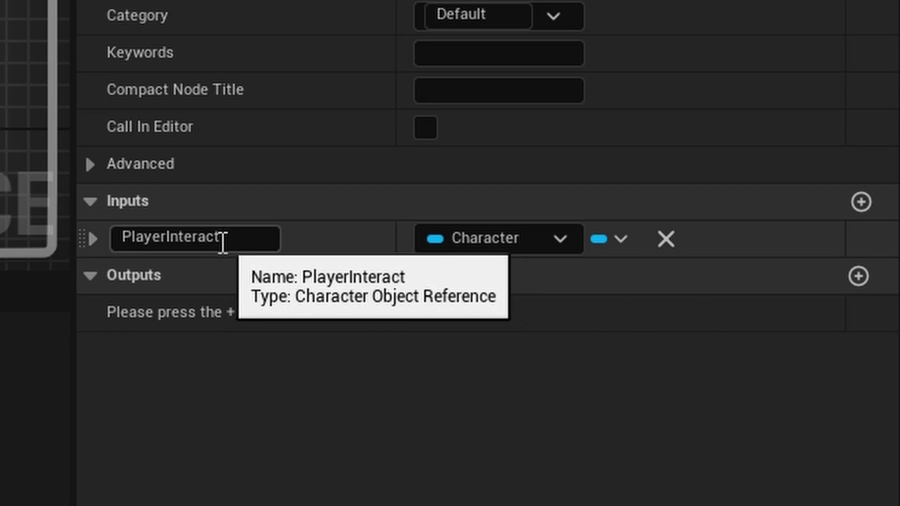
{"action": "left_click", "coordinate": [125, 241]}
{"action": "left_click_drag", "start_coordinate": [216, 237], "coordinate": [466, 249]}
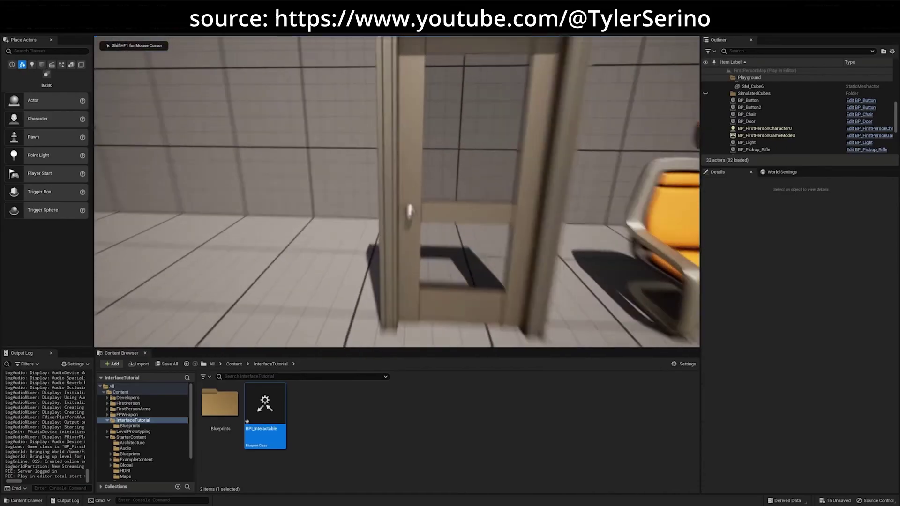
- Play-test the interactable door by walking around it and triggering it repeatedly from both sides
{"action": "key", "text": "s"}
{"action": "key", "text": "e"}
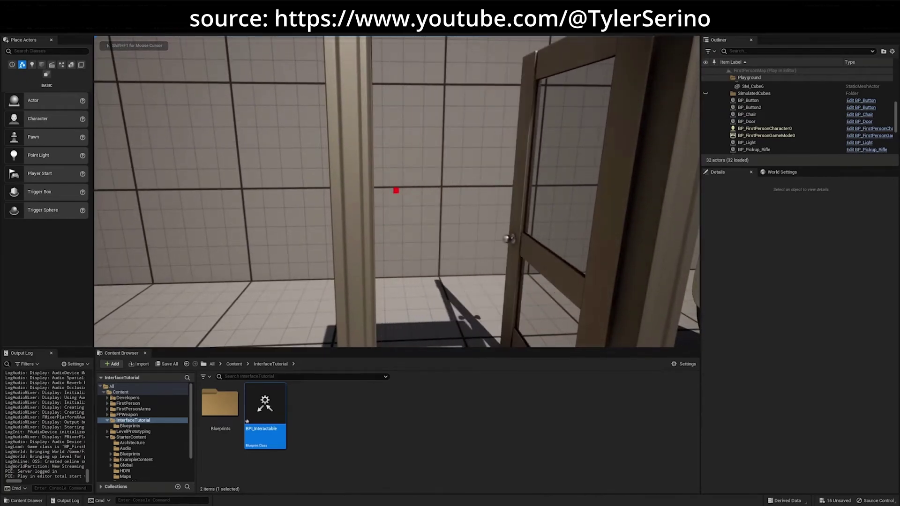
{"action": "key", "text": "e"}
{"action": "key", "text": "s"}
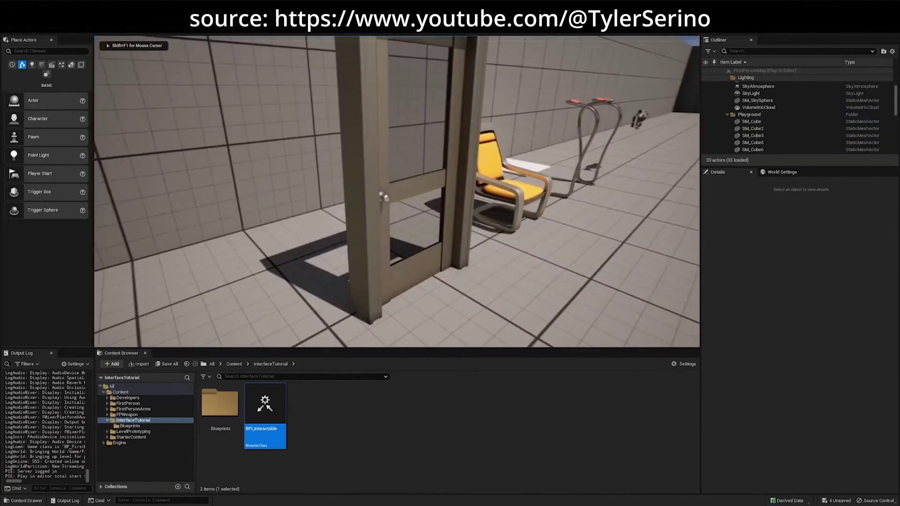
{"action": "key", "text": "w"}
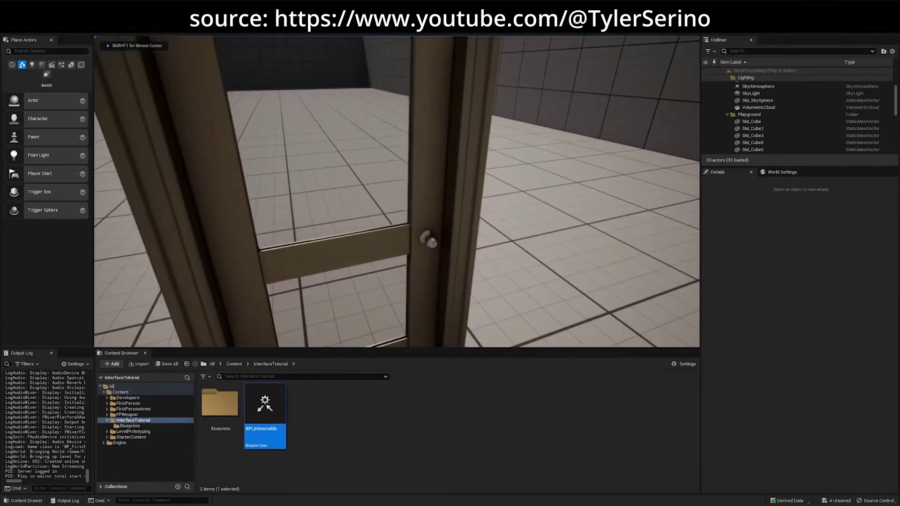
{"action": "key", "text": "e"}
{"action": "key", "text": "s"}
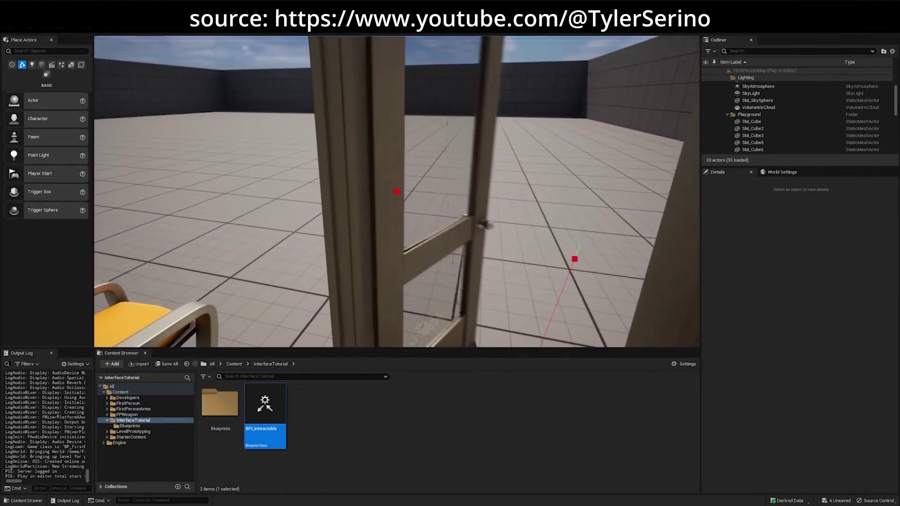
{"action": "key", "text": "e"}
{"action": "key", "text": "a"}
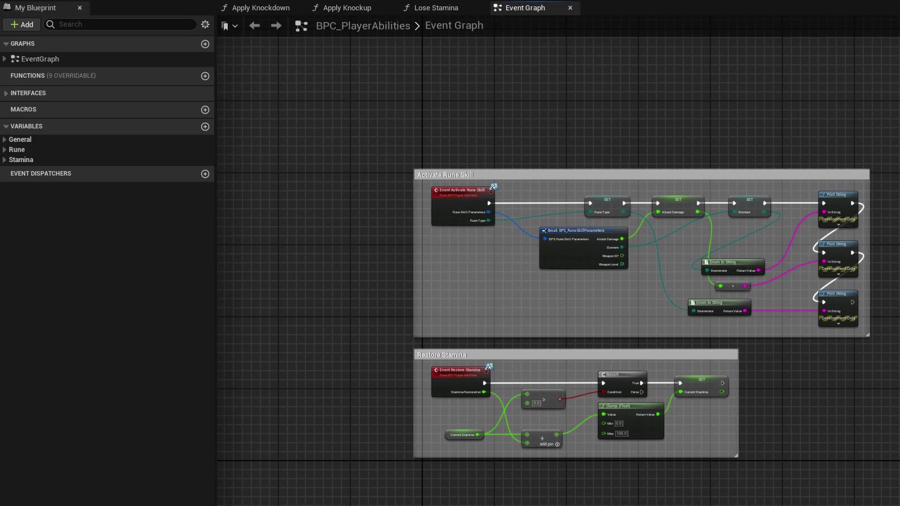
- Expand the General, Rune and Stamina variable categories of BPC_PlayerAbilities to view their variables
{"action": "left_click", "coordinate": [7, 140]}
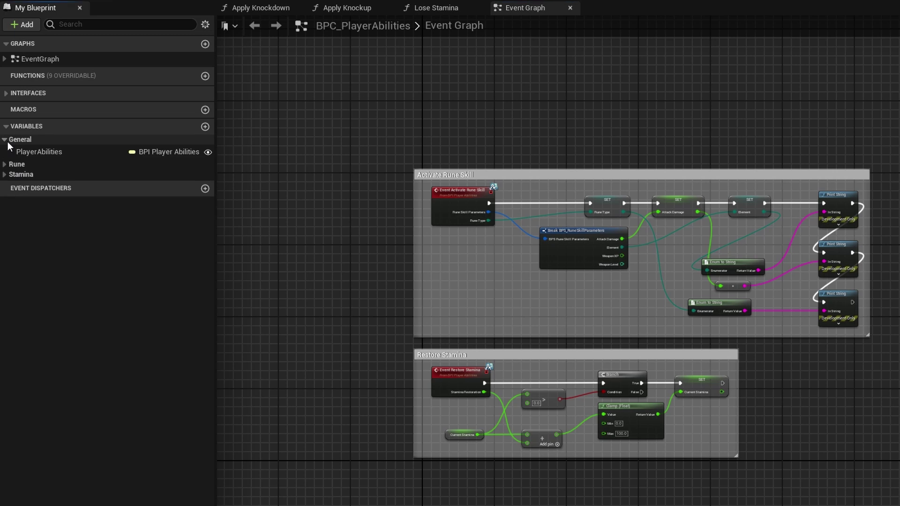
{"action": "left_click", "coordinate": [5, 165]}
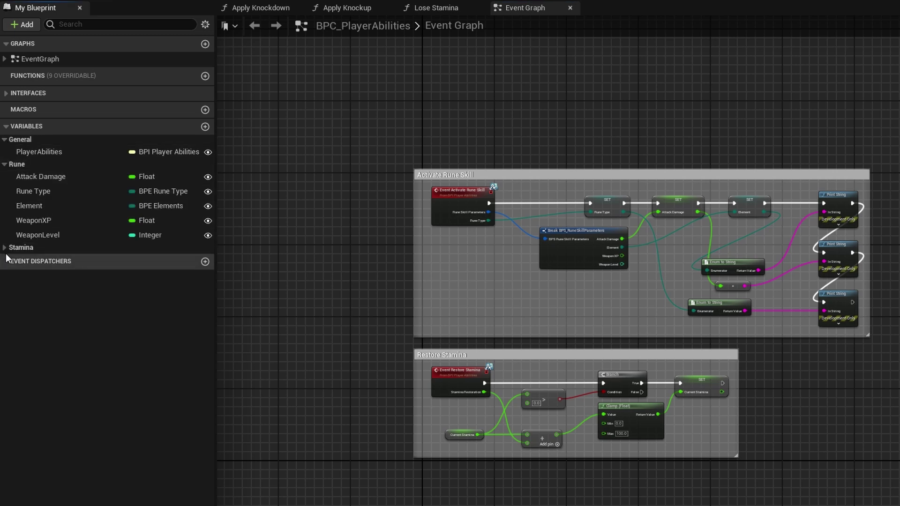
{"action": "left_click", "coordinate": [6, 248]}
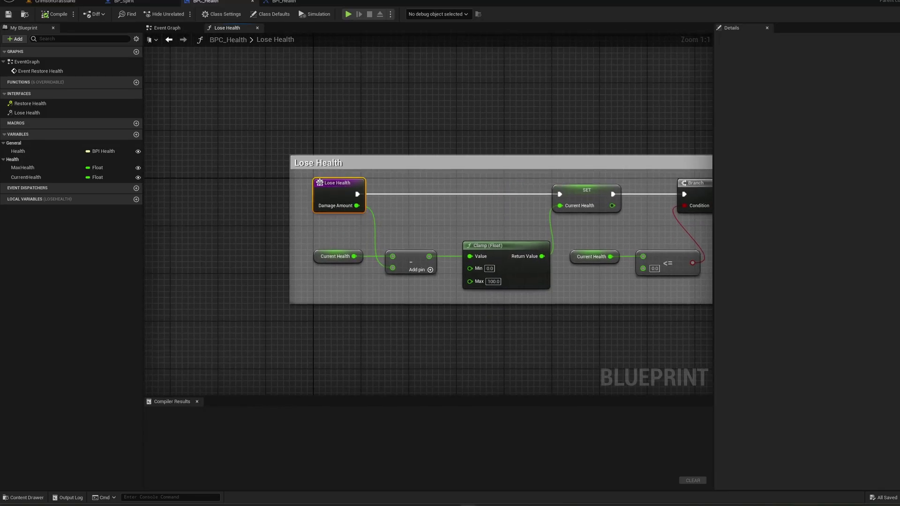
- Open the Restore Health event in BPC_Health and follow its node chain through to the Current Health setter
{"action": "double_click", "coordinate": [39, 105]}
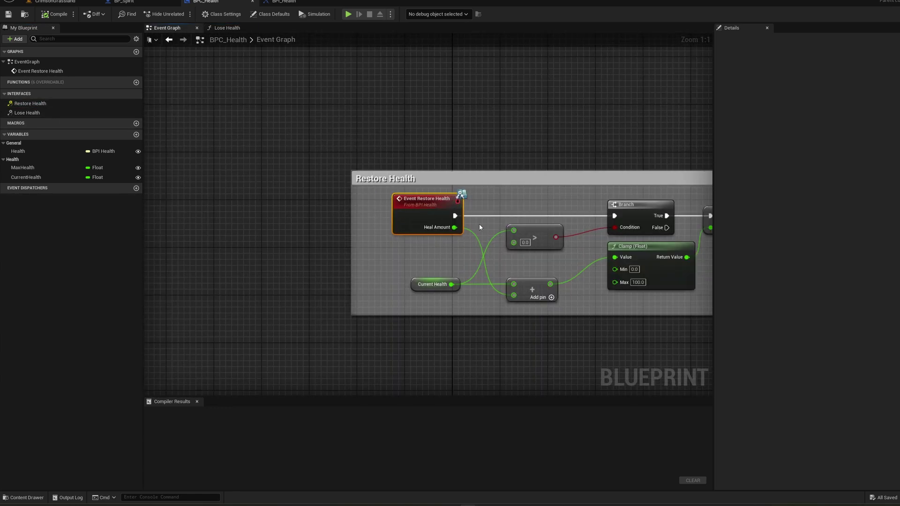
{"action": "mouse_move", "coordinate": [631, 360]}
{"action": "right_mouse_down"}
{"action": "mouse_move", "coordinate": [501, 345]}
{"action": "mouse_move", "coordinate": [329, 349]}
{"action": "right_mouse_up"}
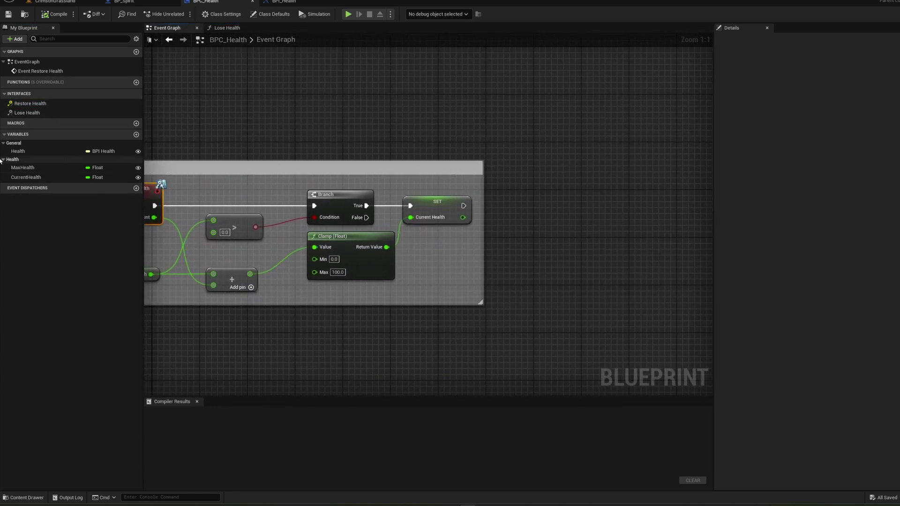